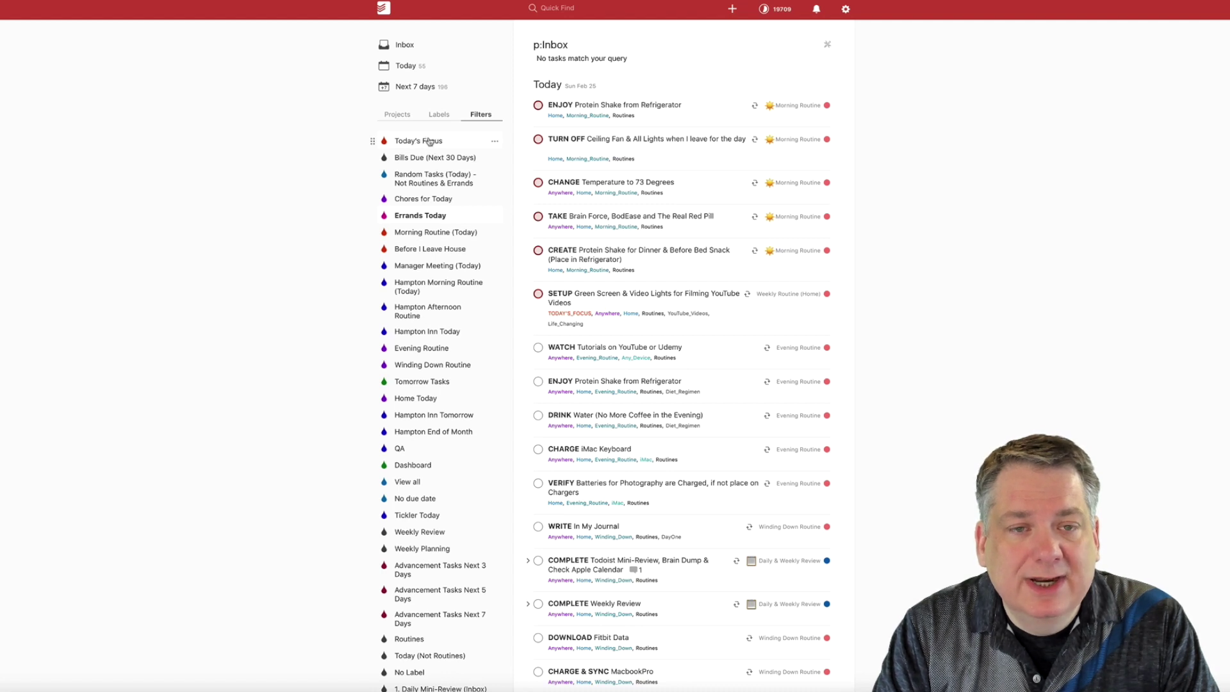
Step: Review the Today's Focus, Bills Due (Next 30 Days) and Random Tasks (Today) filters, checking the options available for the Moleskine Actions task
left_click(430, 141)
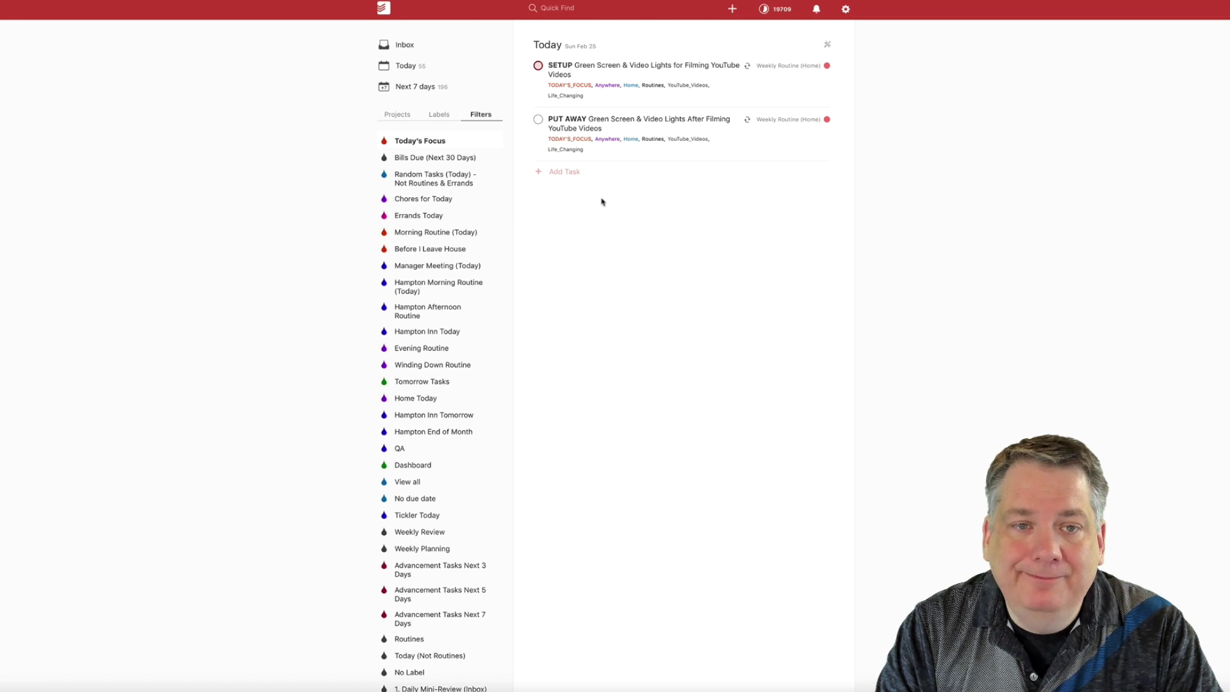
left_click(429, 160)
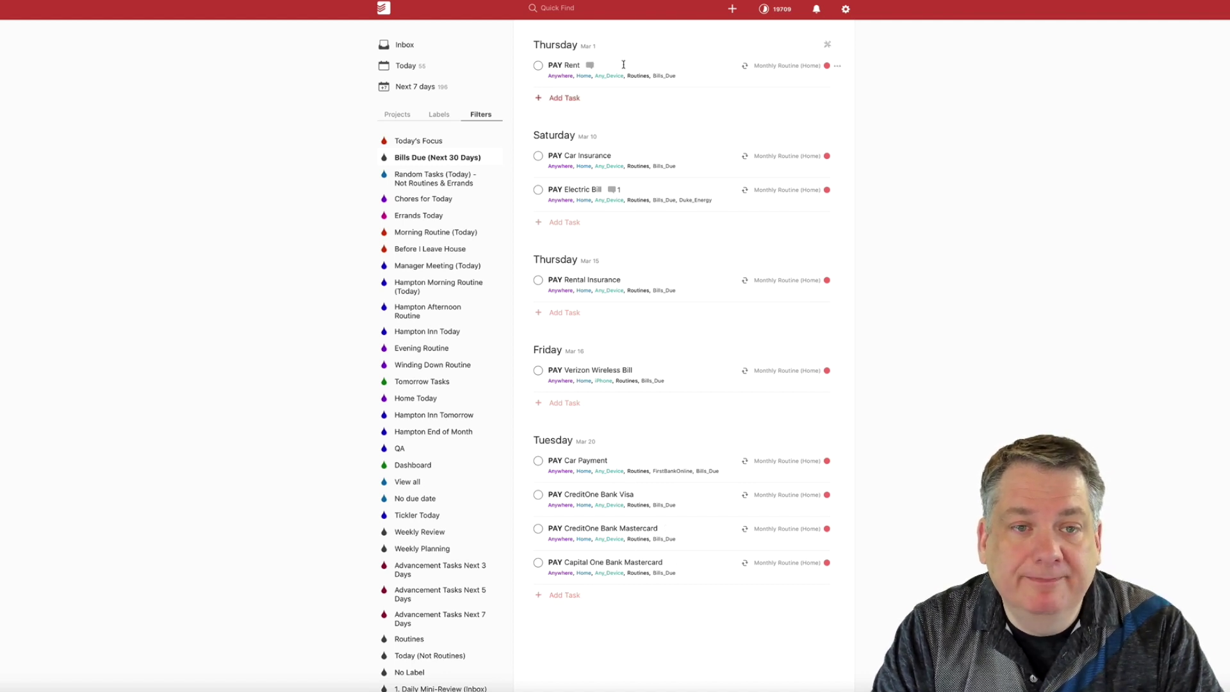
left_click(448, 185)
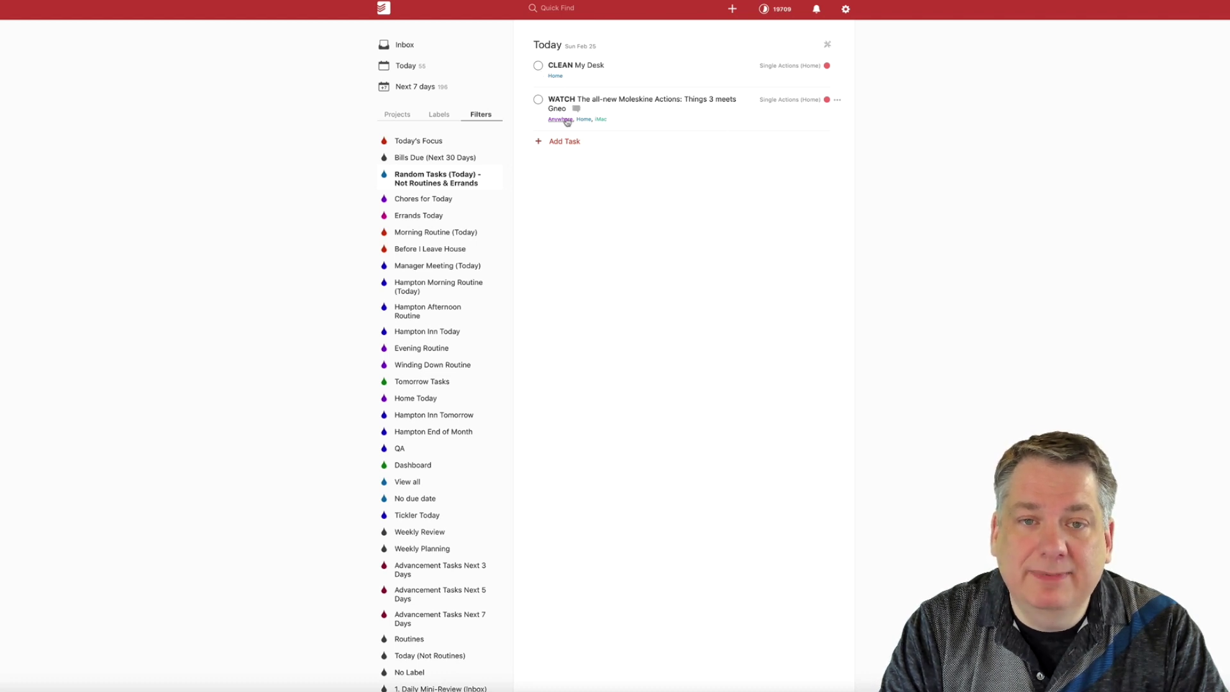
left_click(837, 99)
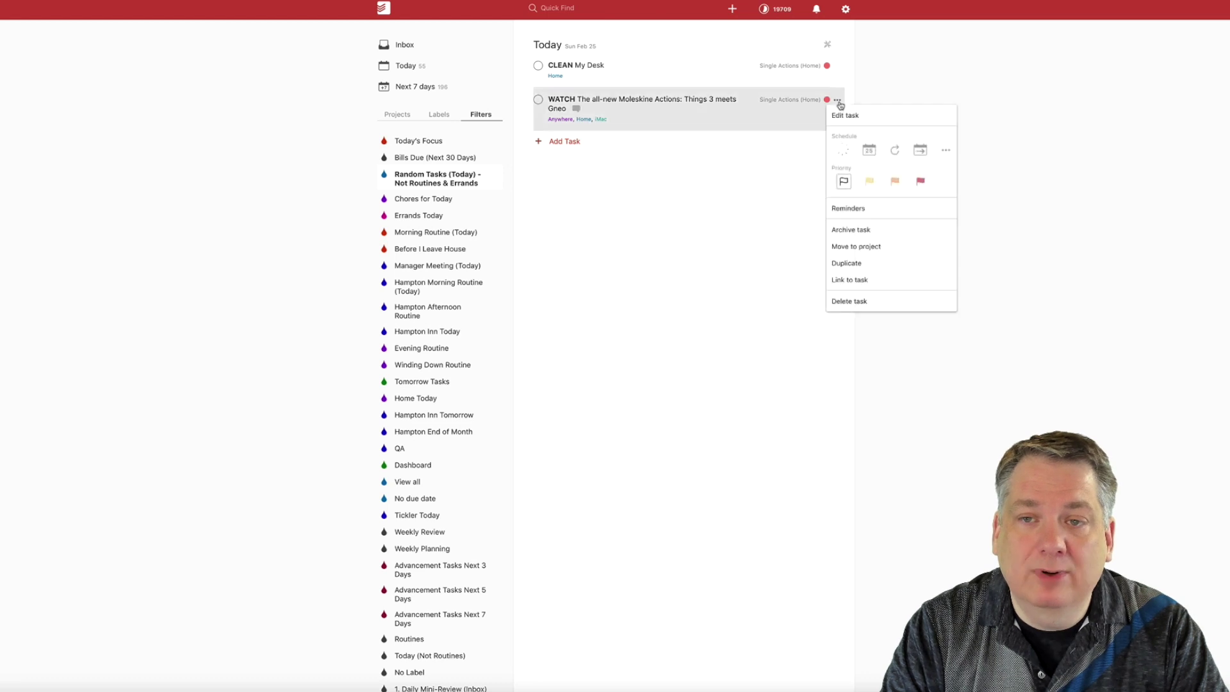
left_click(719, 170)
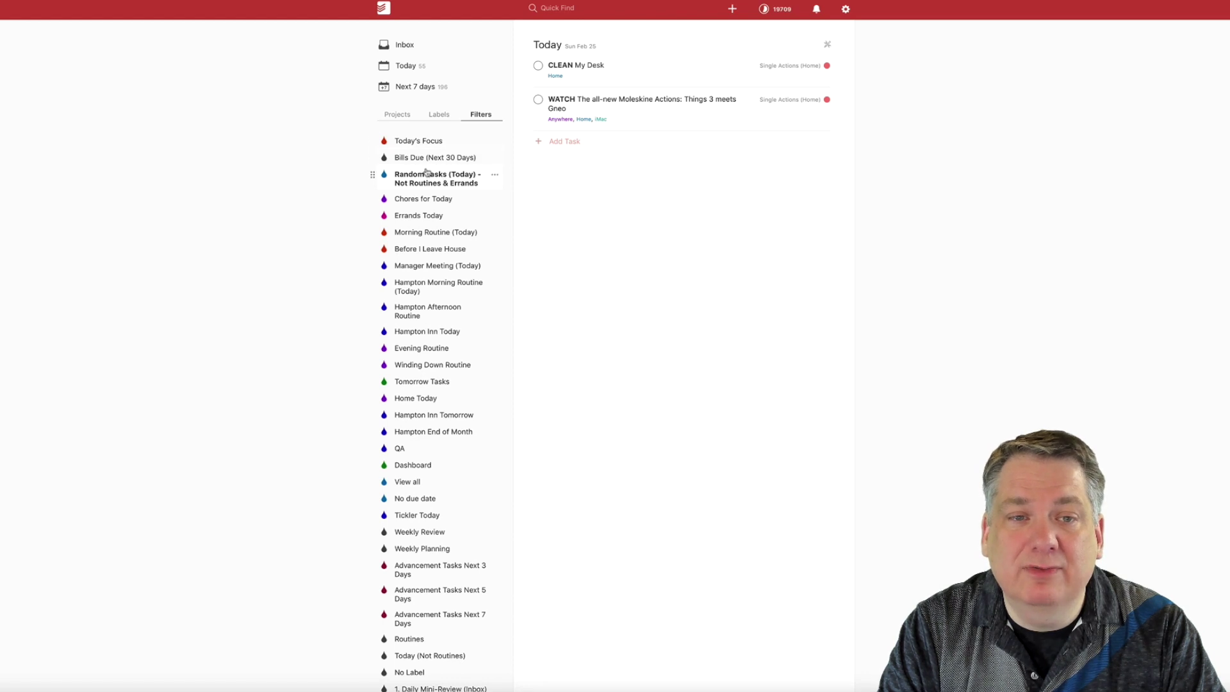
Step: View the Chores for Today and Errands Today filters
left_click(430, 202)
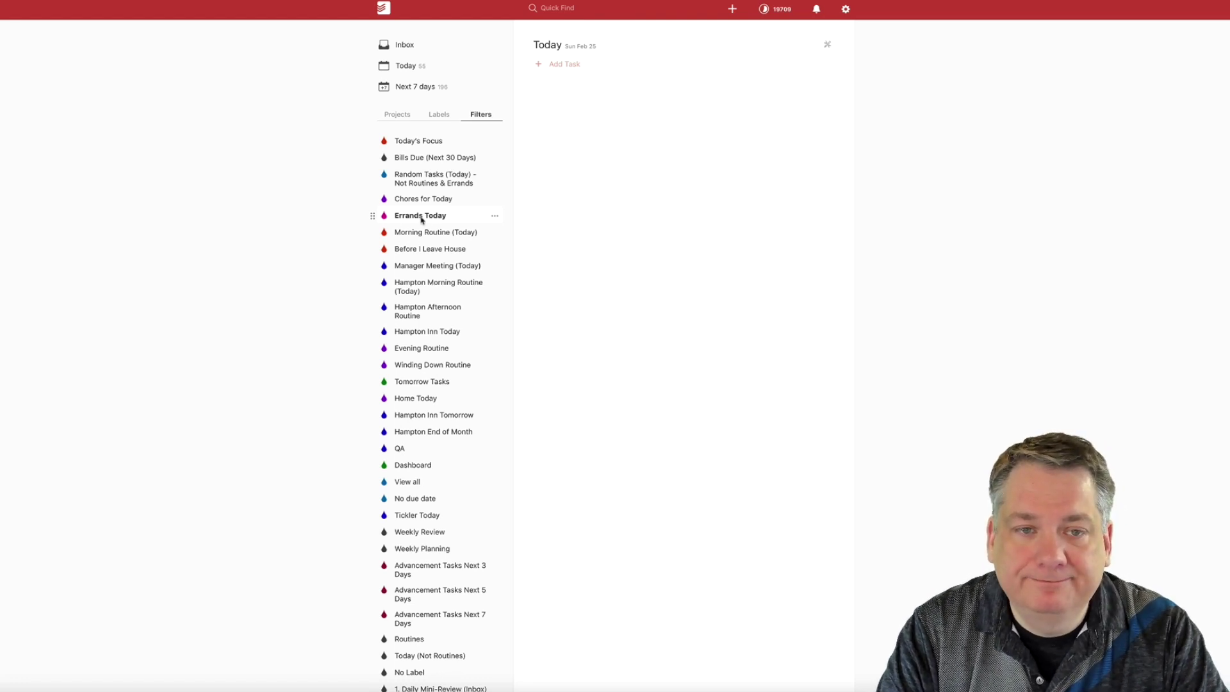
scroll(422, 220, "down", 1)
scroll(428, 216, "up", 1)
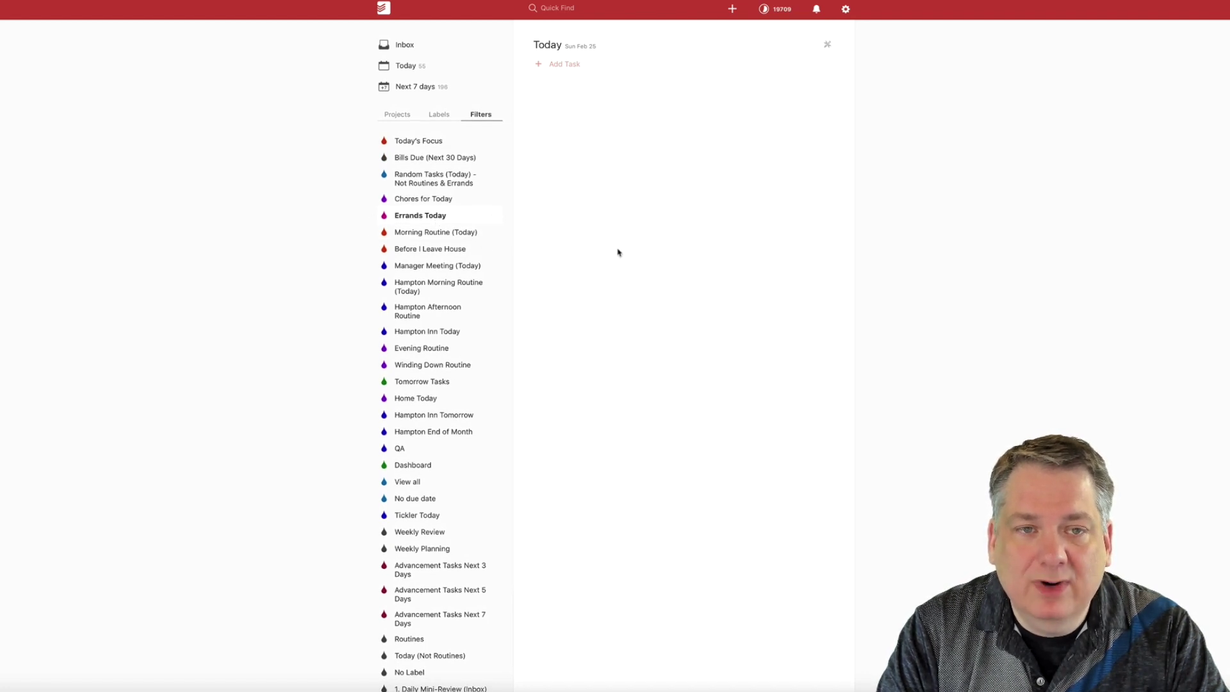
Step: Go through the filters again in order, from Today's Focus to Errands Today
left_click(438, 142)
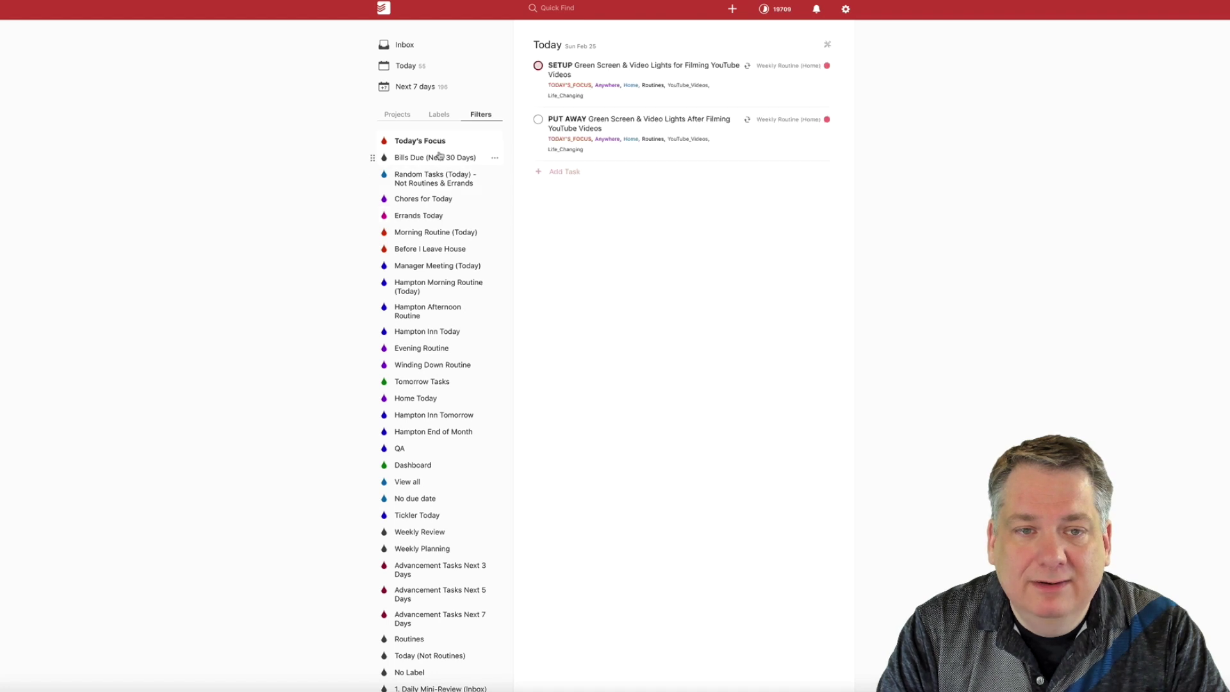
left_click(438, 159)
left_click(431, 141)
left_click(432, 160)
left_click(434, 177)
left_click(433, 199)
left_click(430, 216)
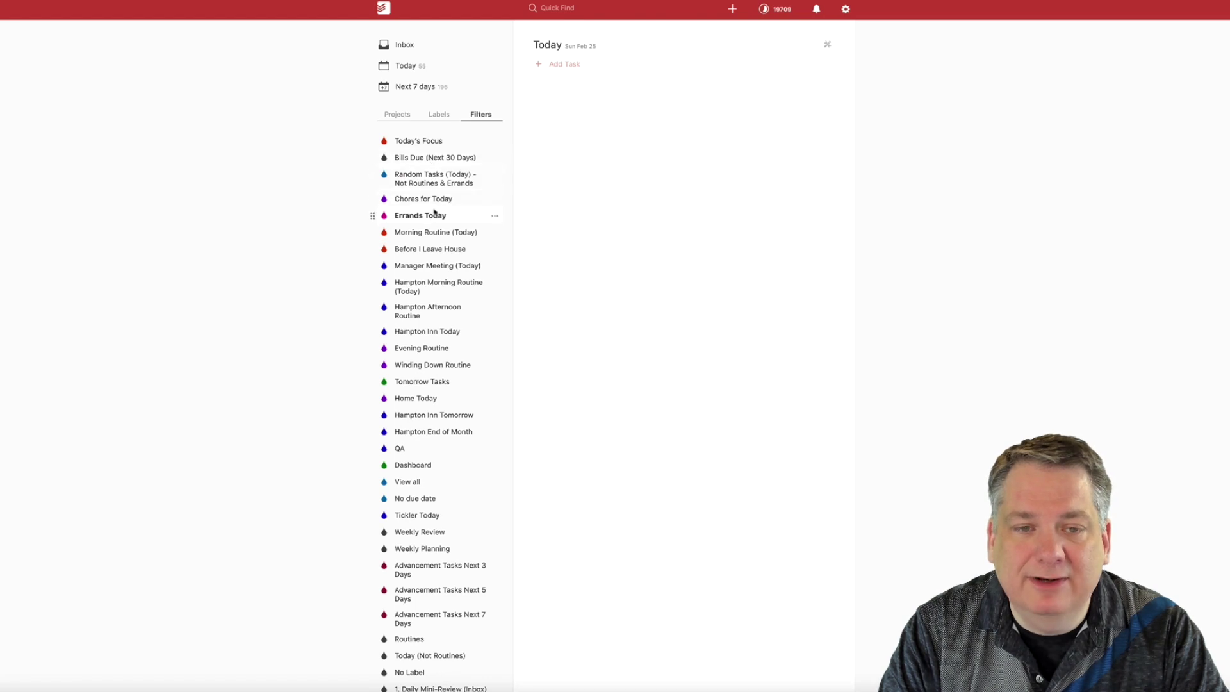
Step: In the Morning Routine (Today) filter, complete the temperature, ENJOY Protein Shake, Brain Force supplements and ceiling fan tasks
left_click(446, 234)
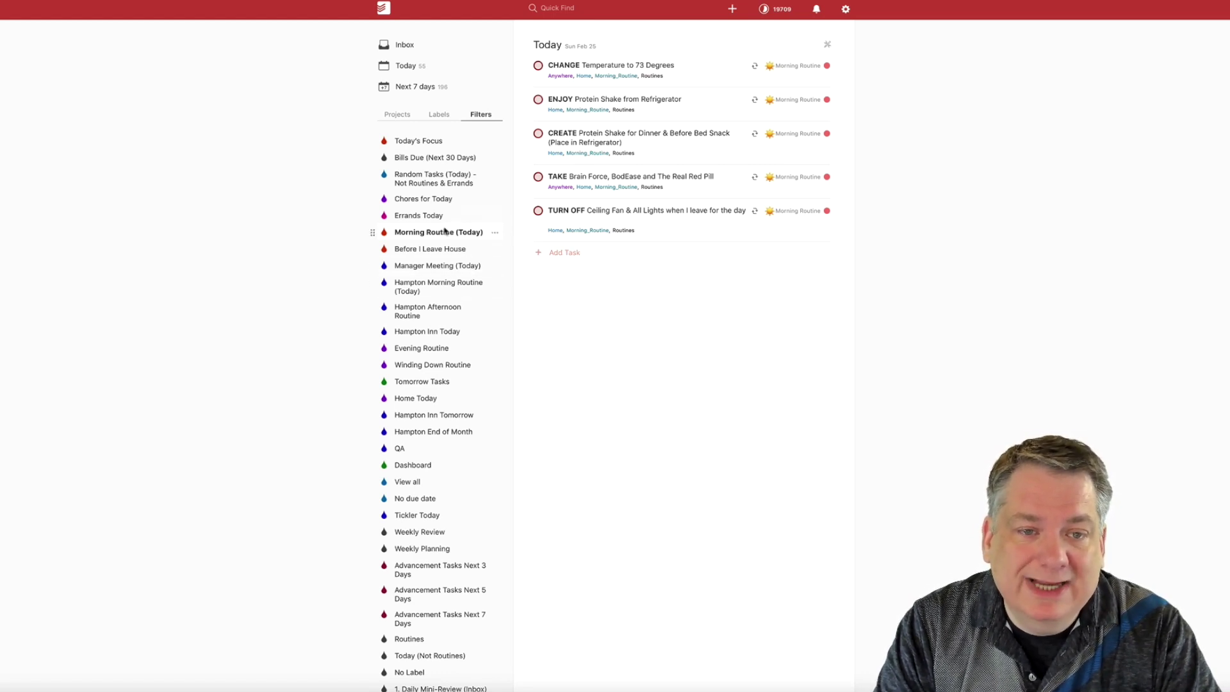
left_click(538, 66)
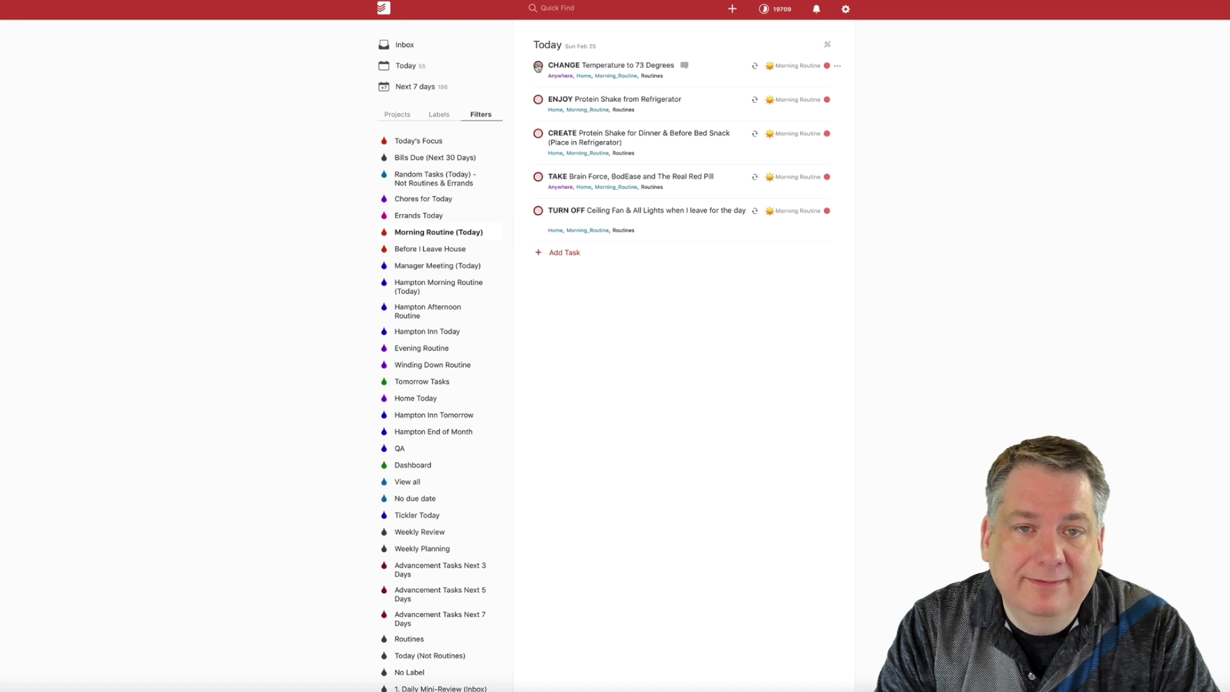
left_click(537, 66)
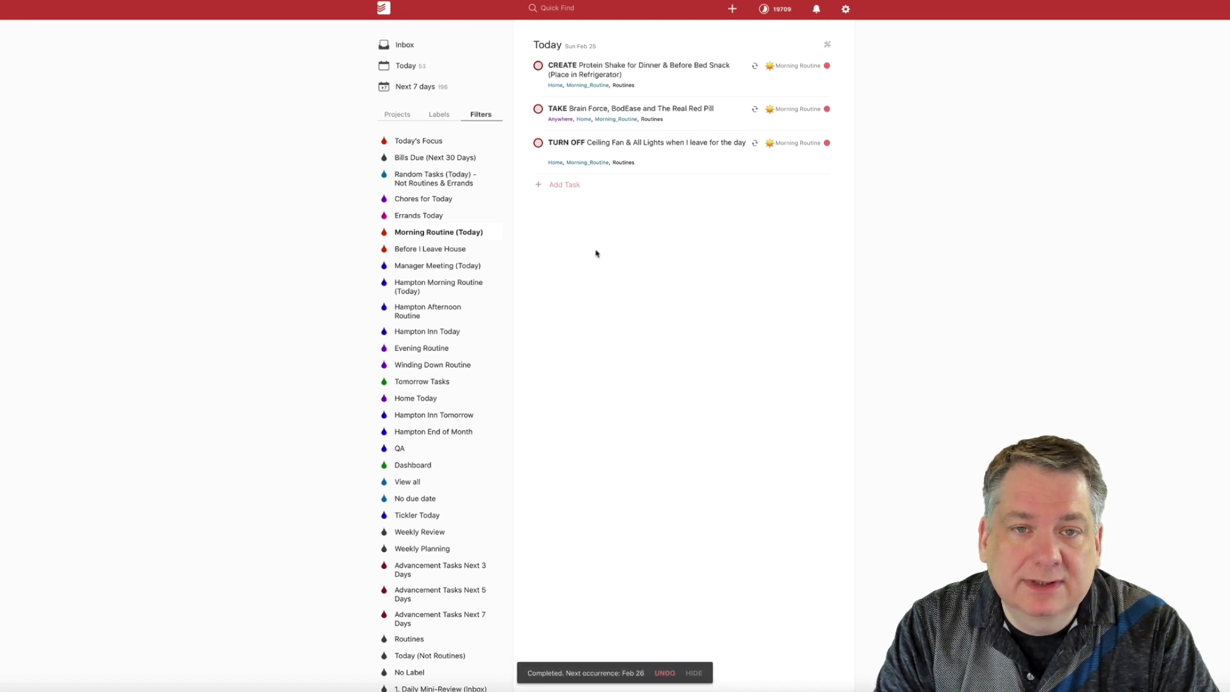
left_click(539, 109)
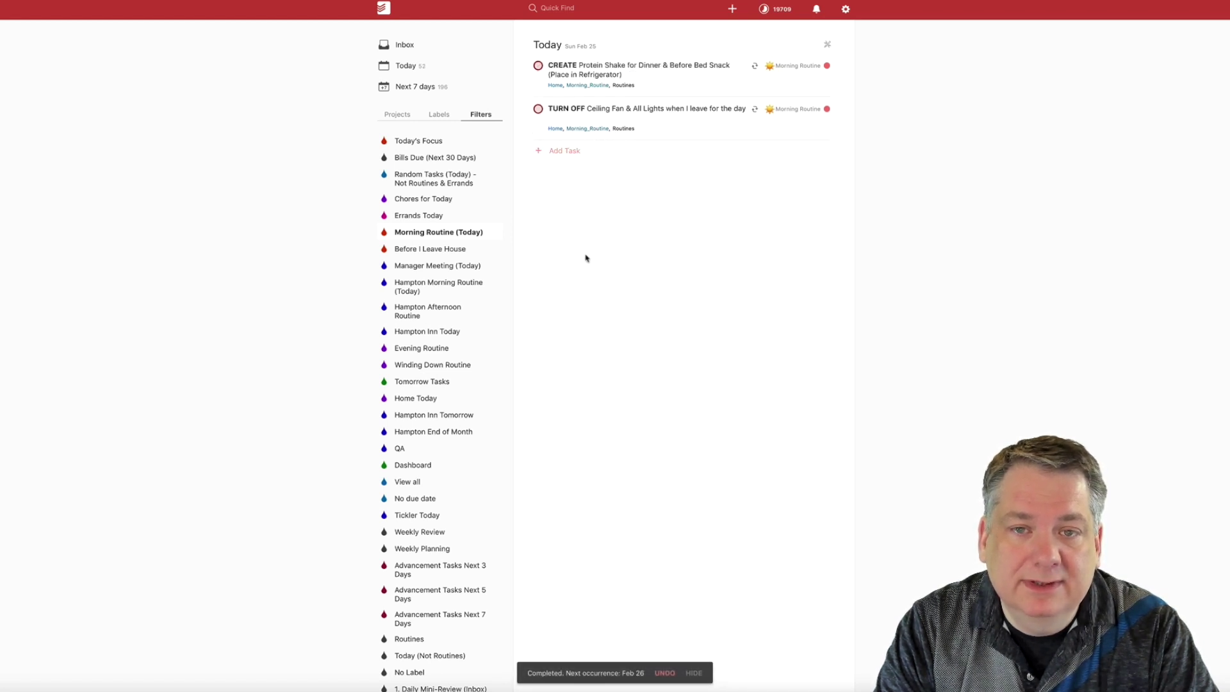
left_click(539, 111)
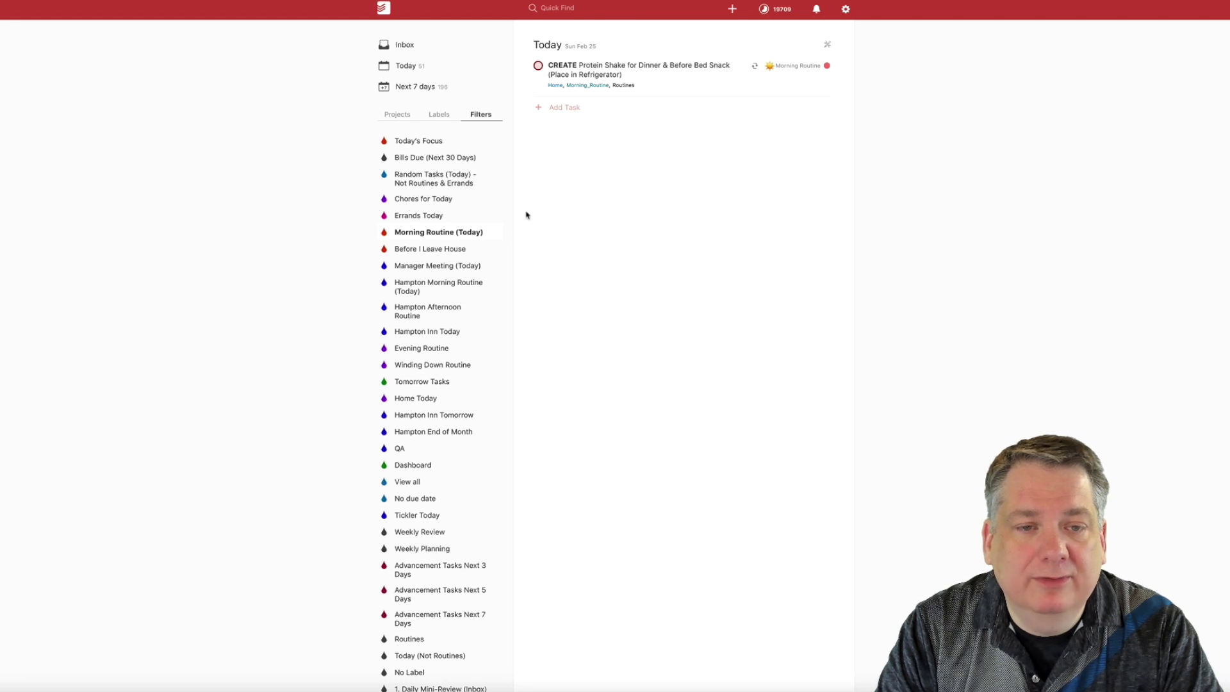
Step: View the Before I Leave House, Manager Meeting (Today), Hampton Morning Routine, Hampton Afternoon Routine and Hampton Inn Today filters one after another
left_click(436, 251)
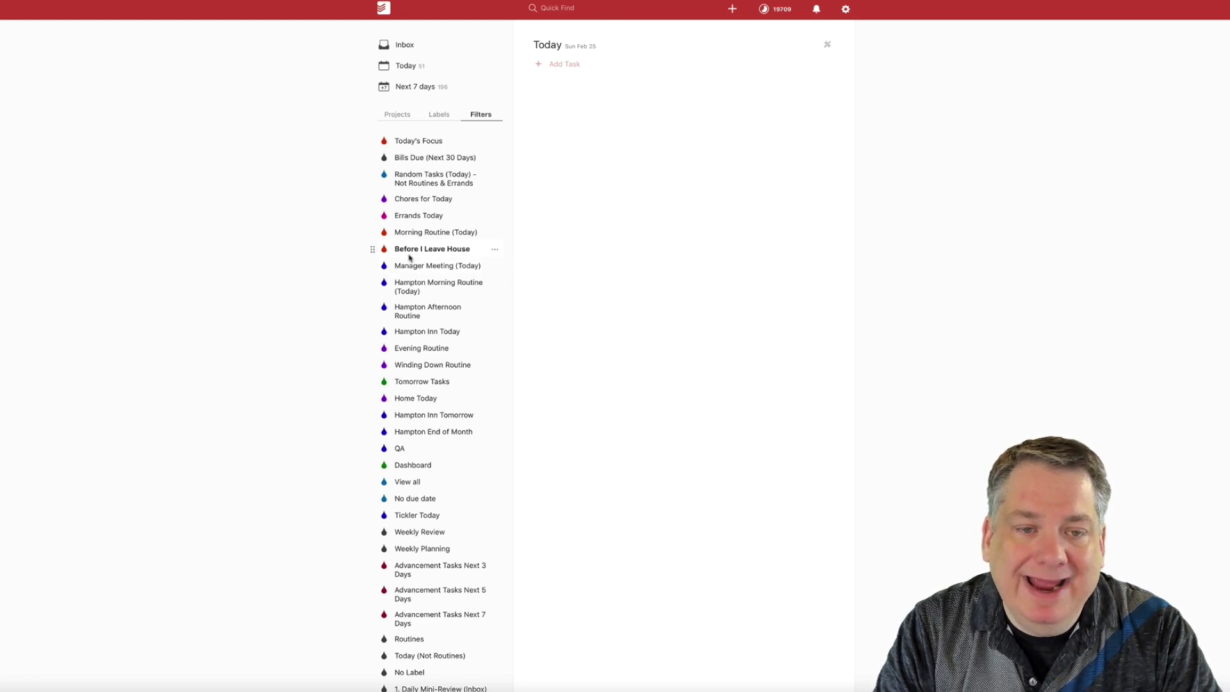
scroll(439, 276, "down", 1)
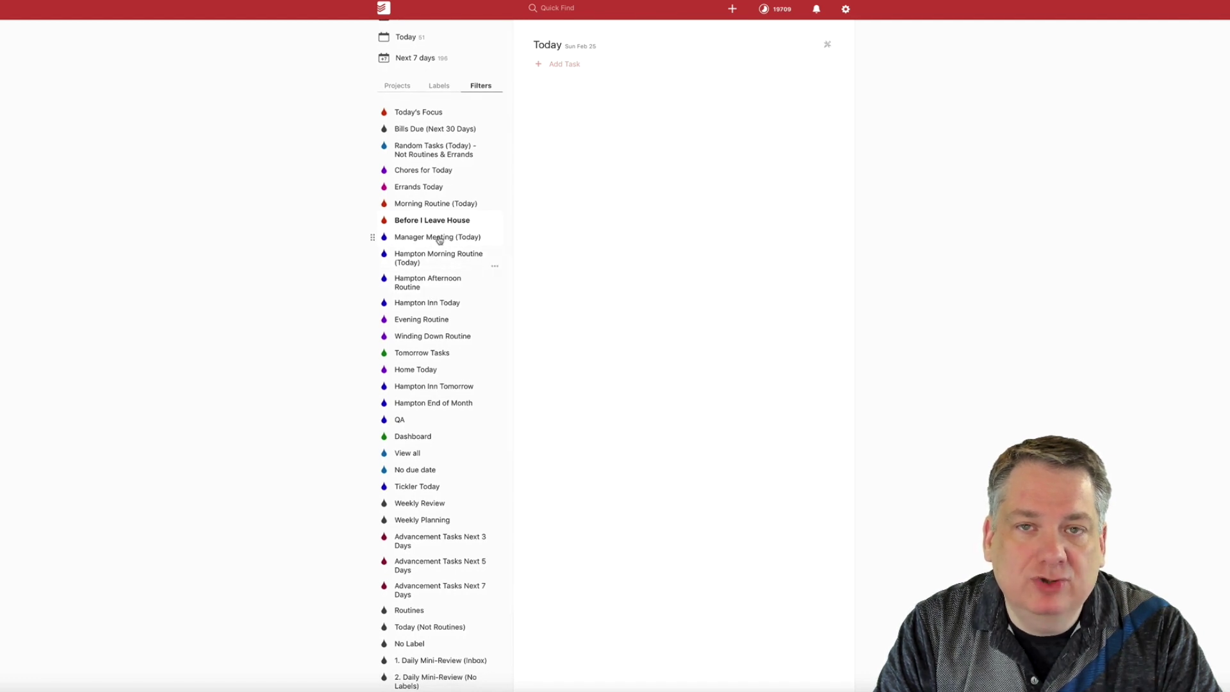
scroll(440, 240, "up", 1)
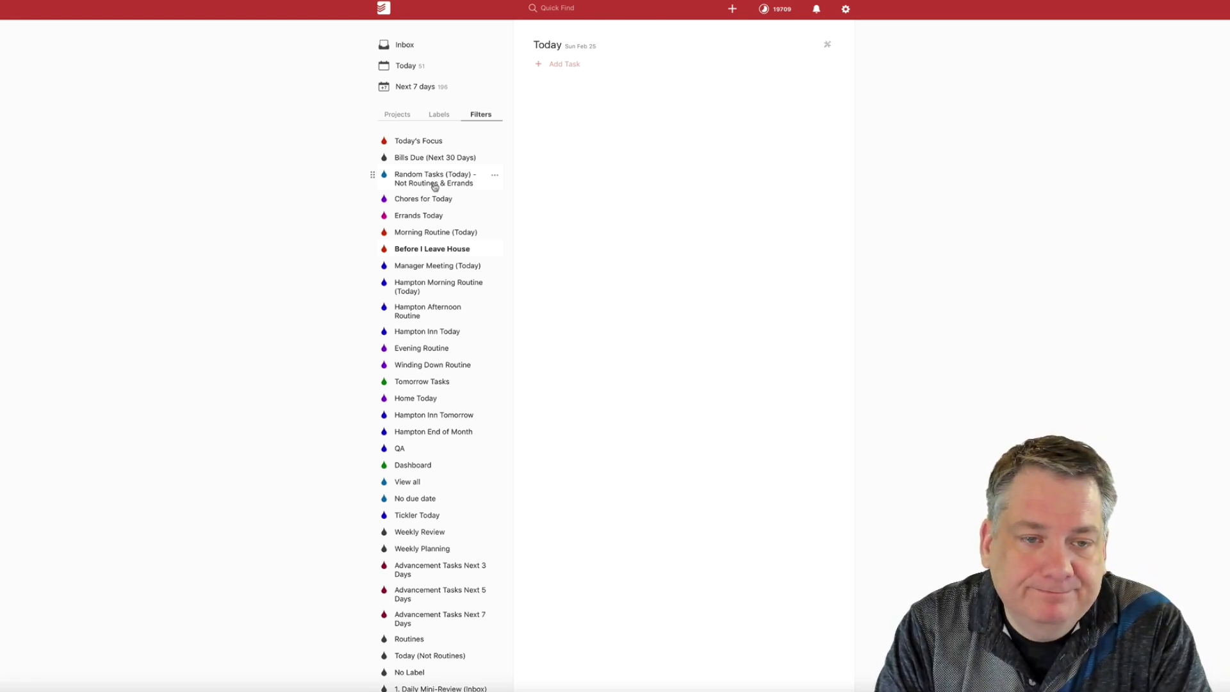
left_click(452, 268)
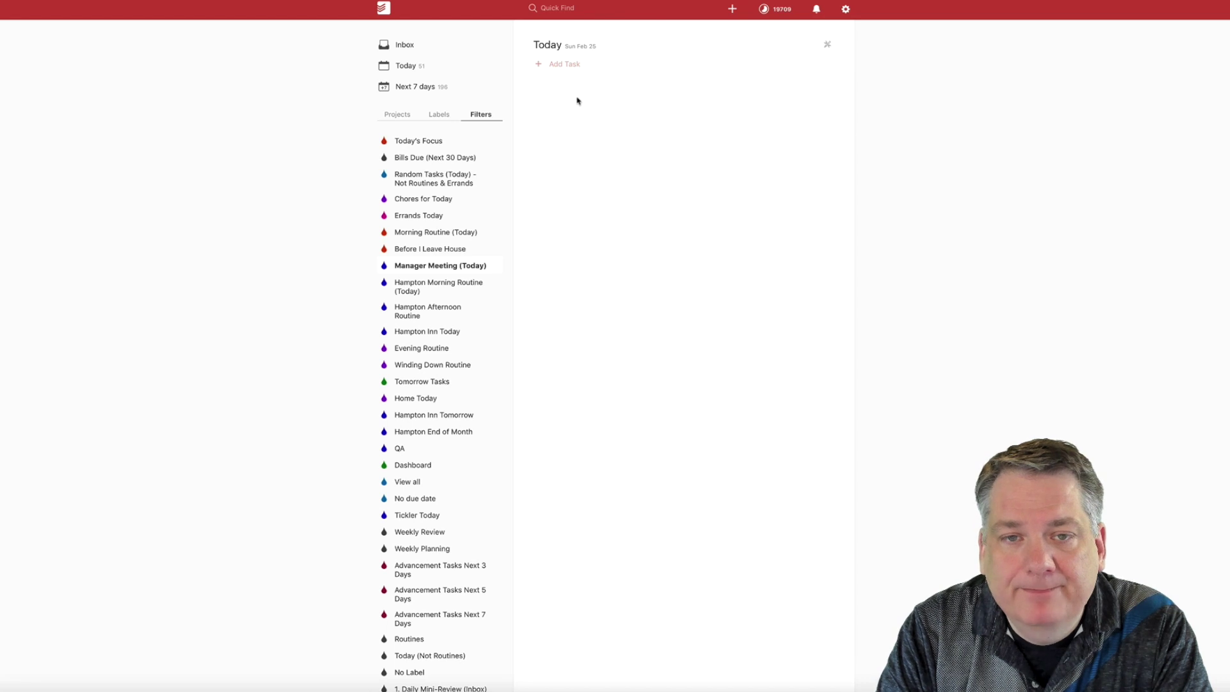
left_click(442, 289)
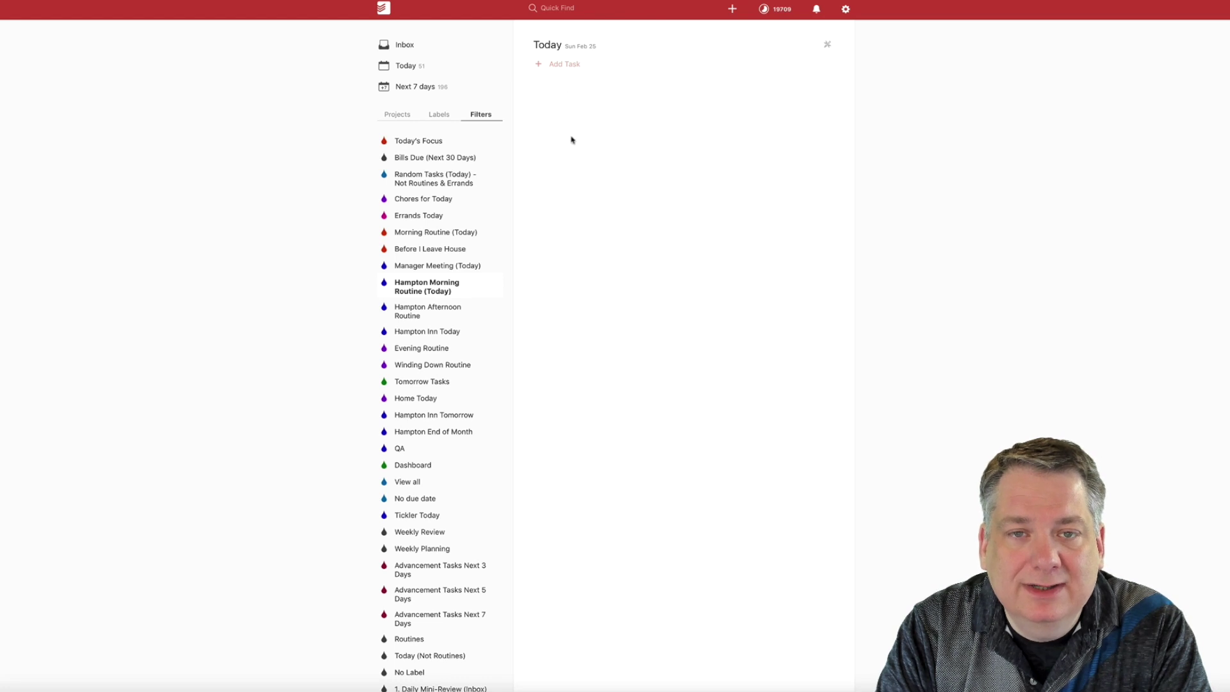
left_click(439, 310)
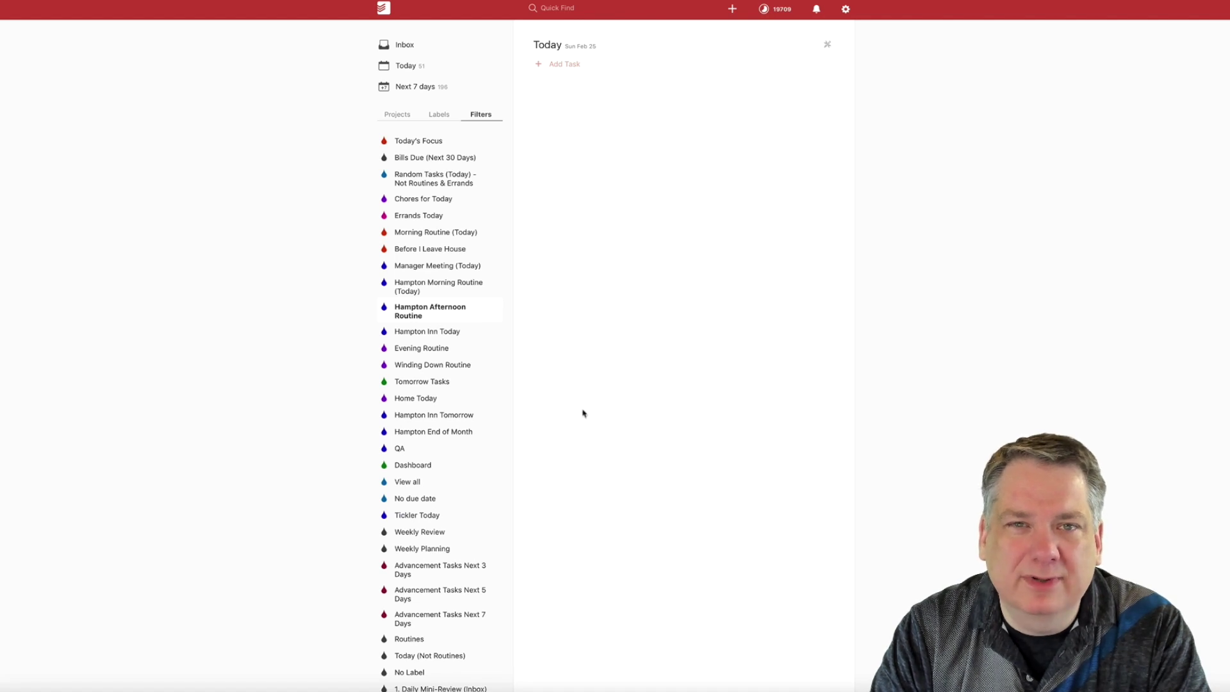
left_click(453, 332)
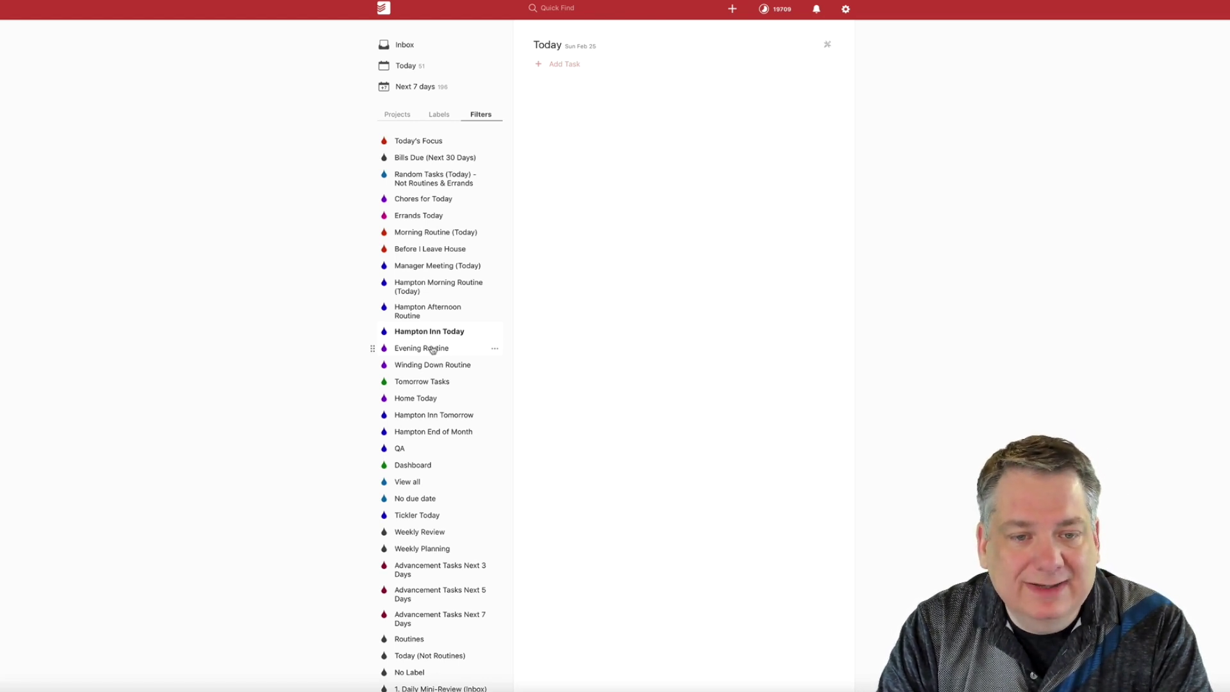
Step: Review the whole task list of the Evening Routine filter
left_click(433, 350)
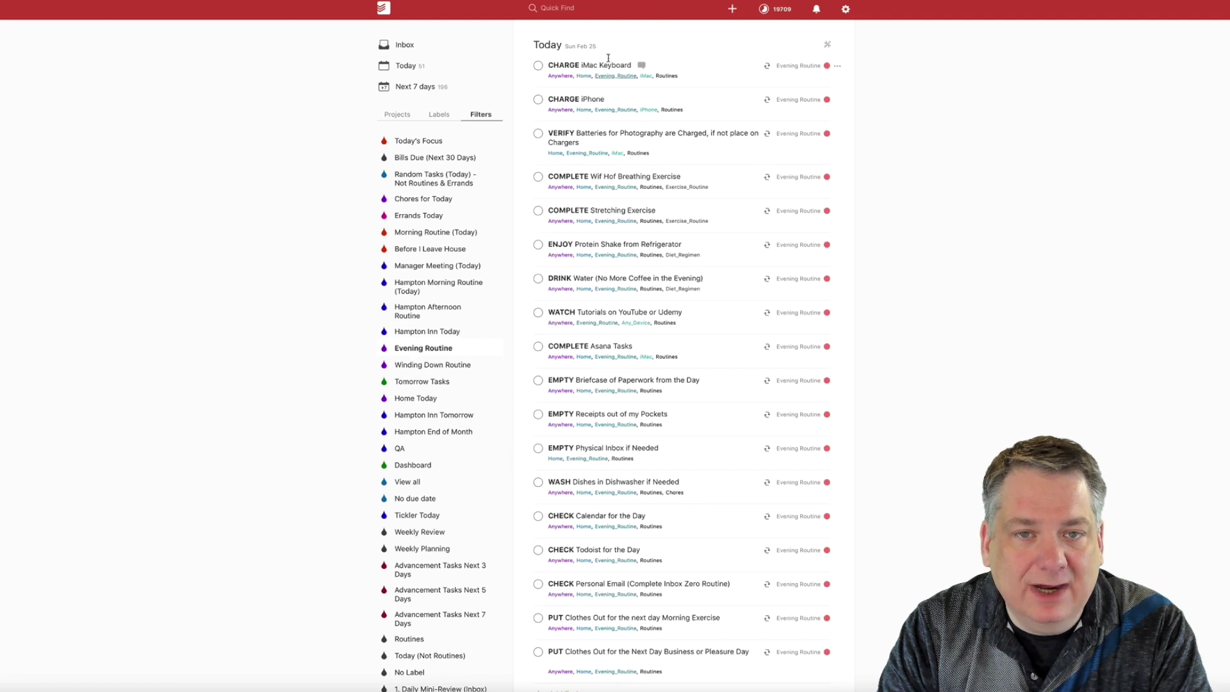
scroll(615, 392, "down", 3)
scroll(615, 393, "up", 3)
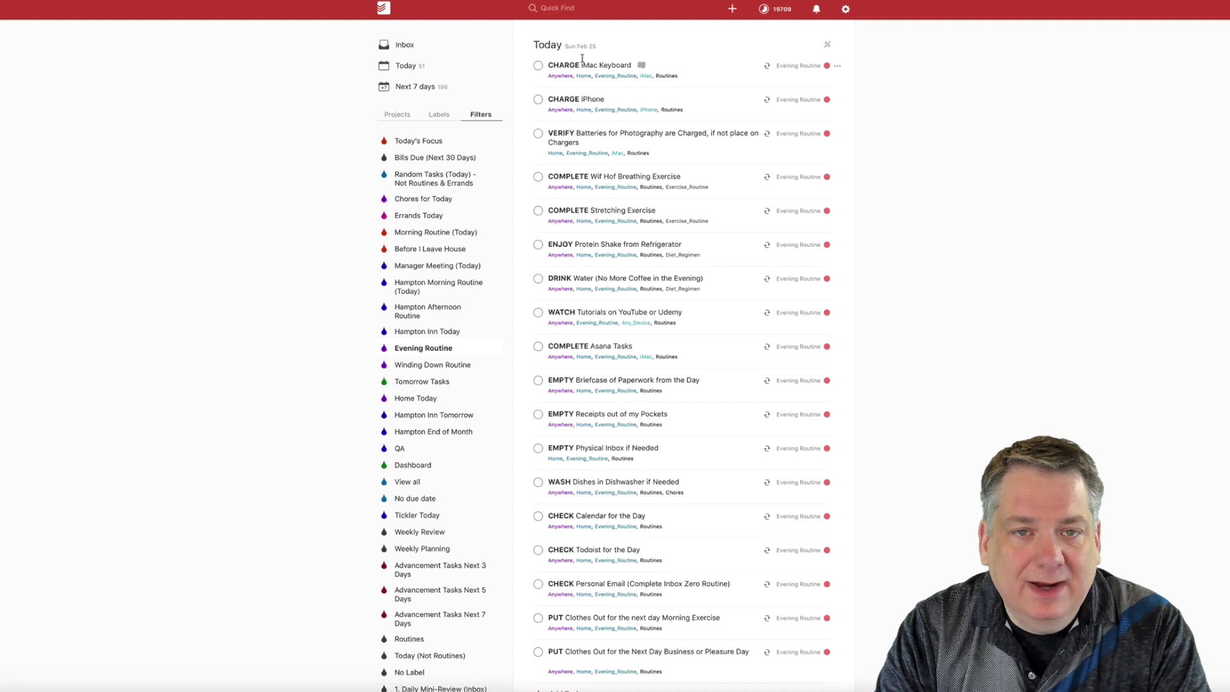
scroll(604, 450, "down", 3)
scroll(608, 385, "up", 3)
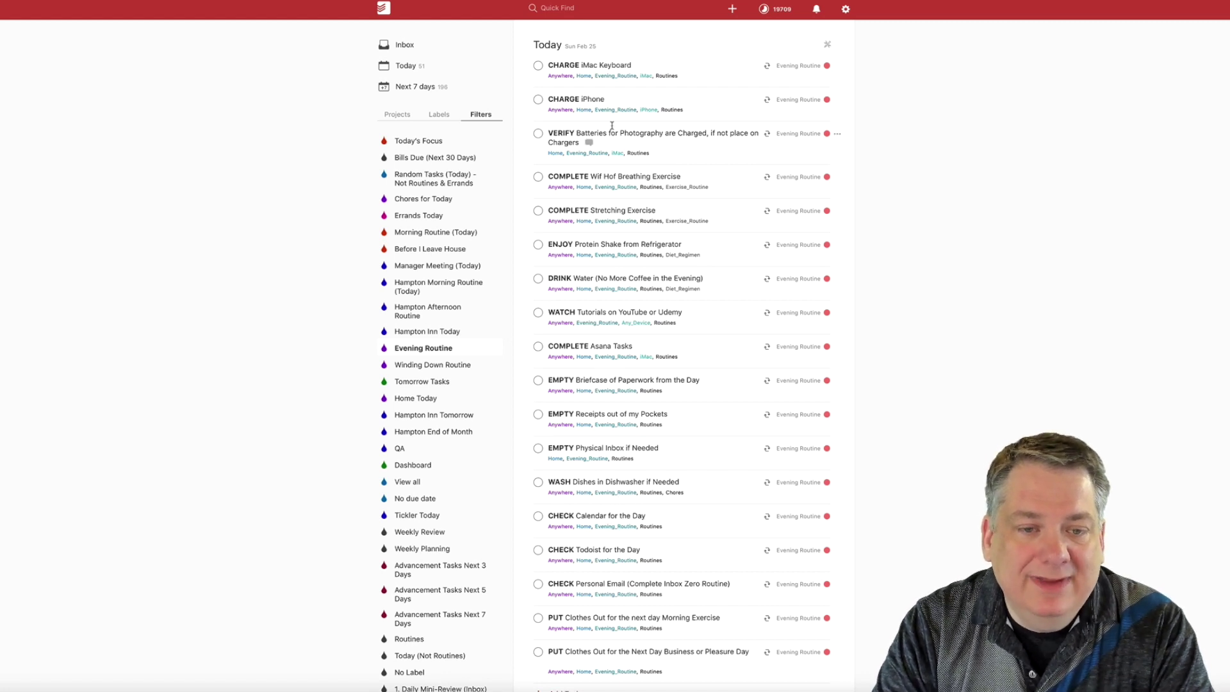
Step: Expand the Home/Personal project and open its Evening Routine project under Daily Routine (Home)
left_click(398, 116)
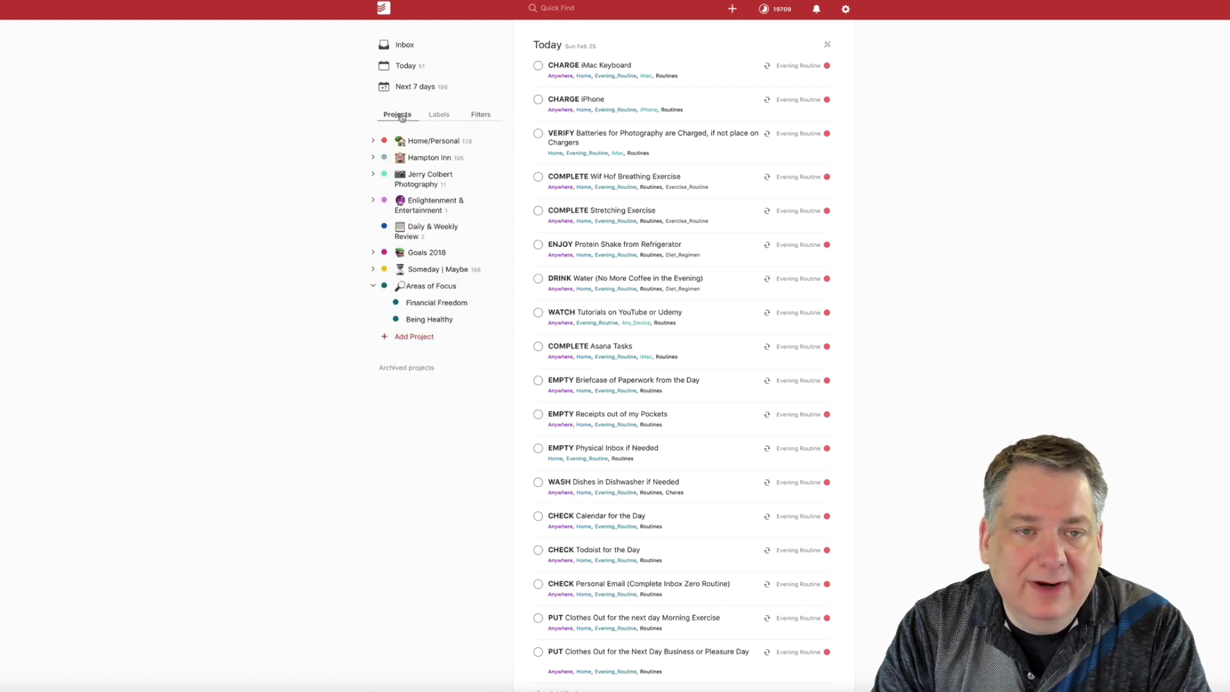
left_click(373, 141)
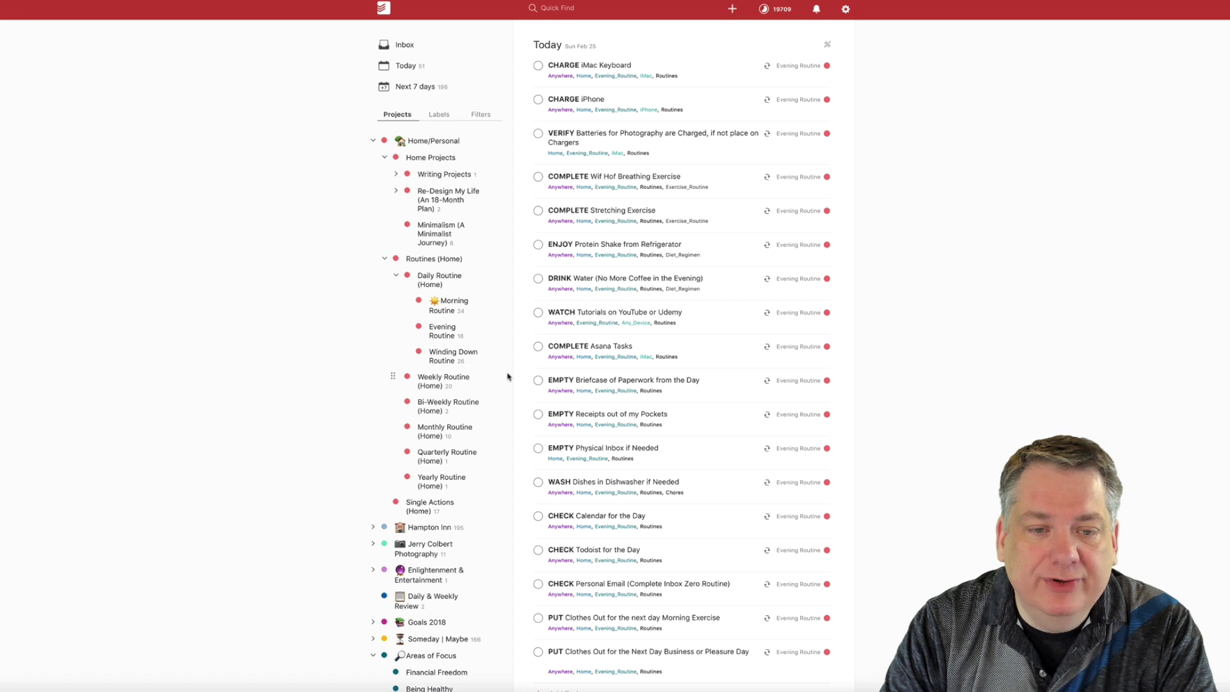
left_click(444, 332)
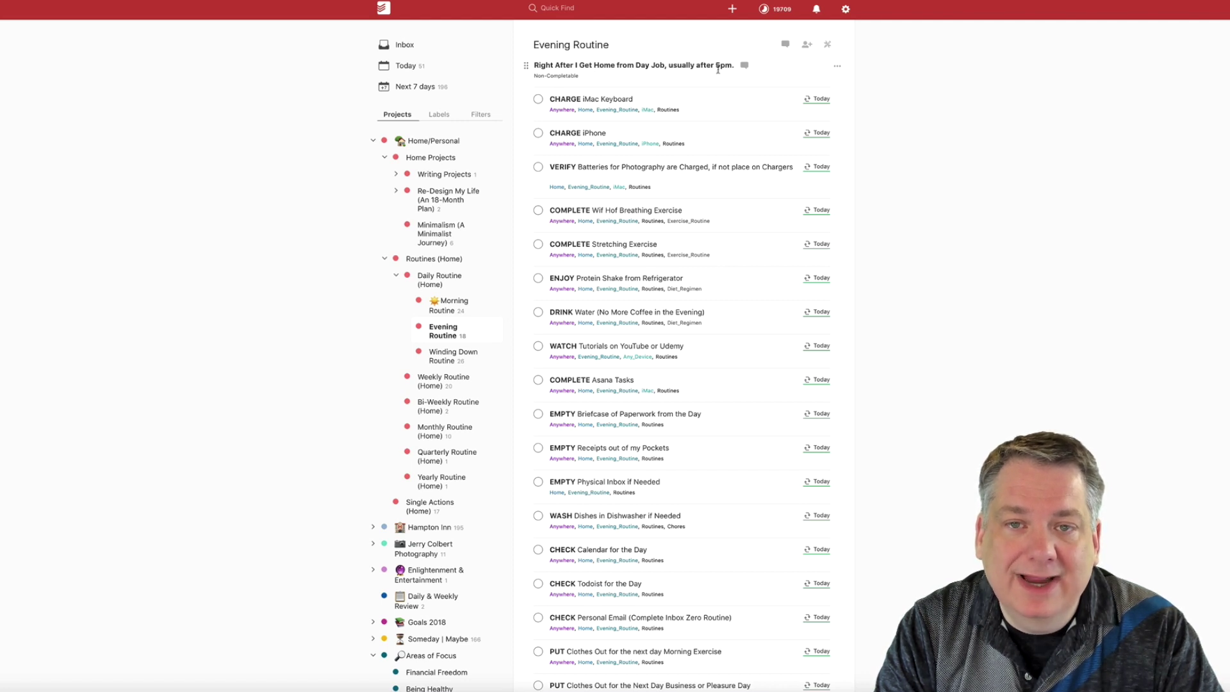
Step: Return to the filters and show the Evening Routine filter
left_click(482, 115)
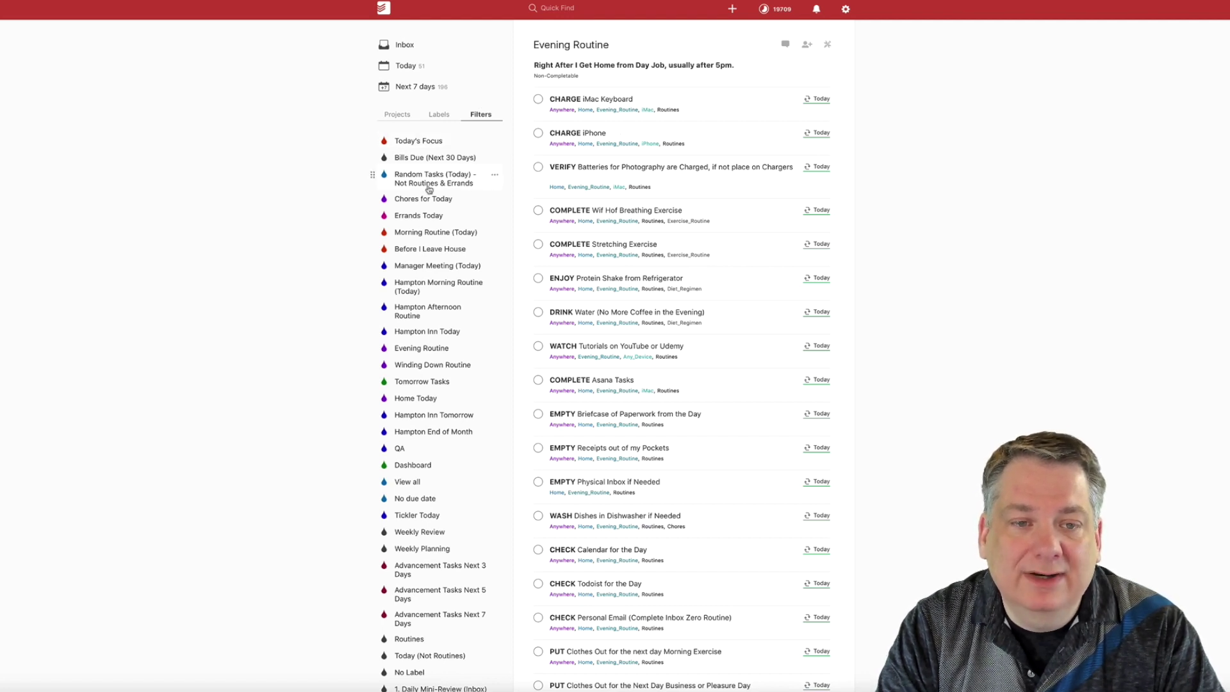
left_click(445, 356)
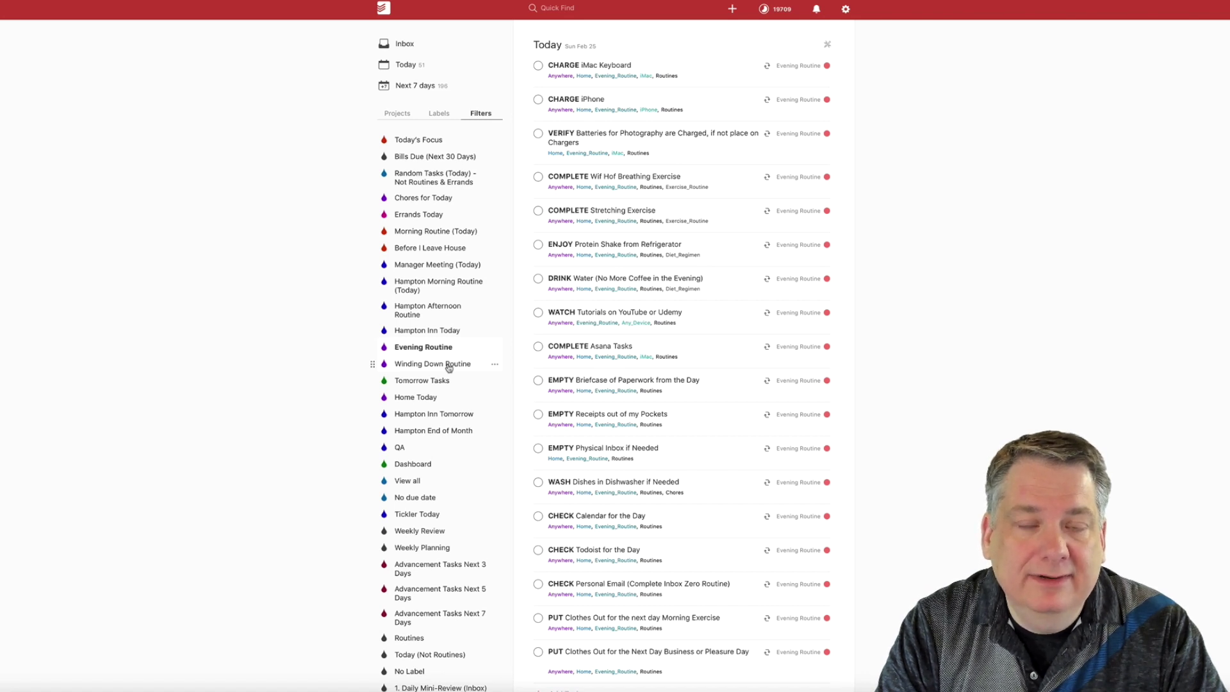
scroll(451, 366, "up", 1)
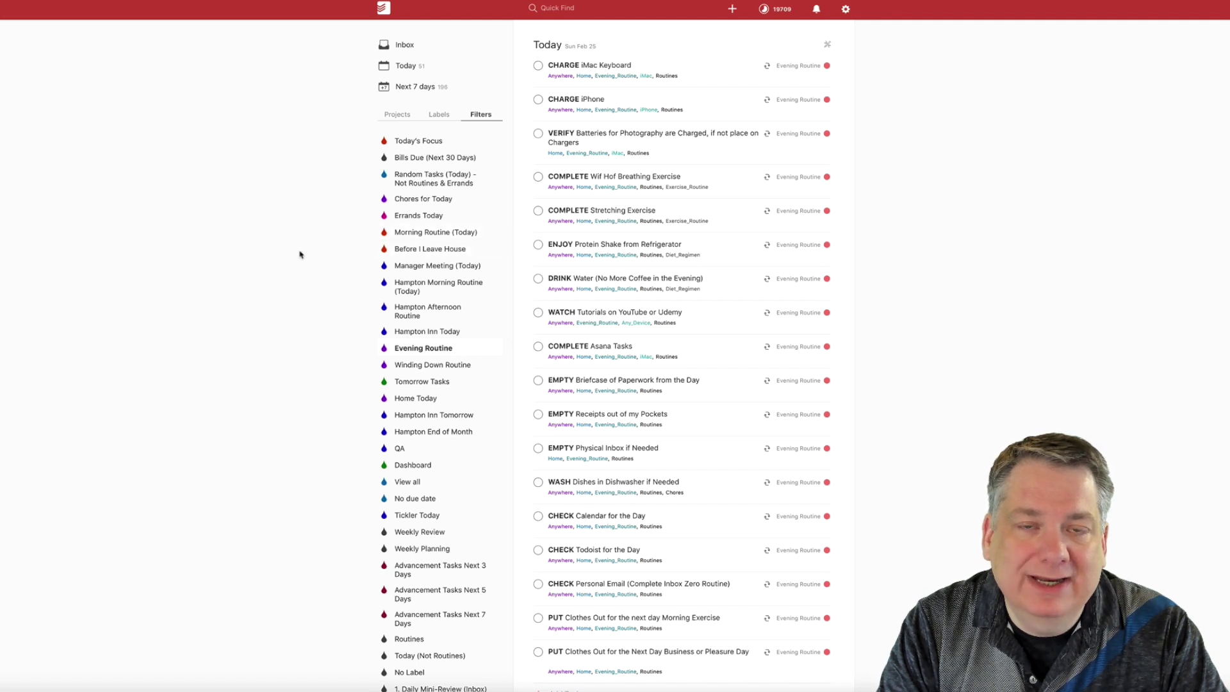
scroll(300, 254, "down", 1)
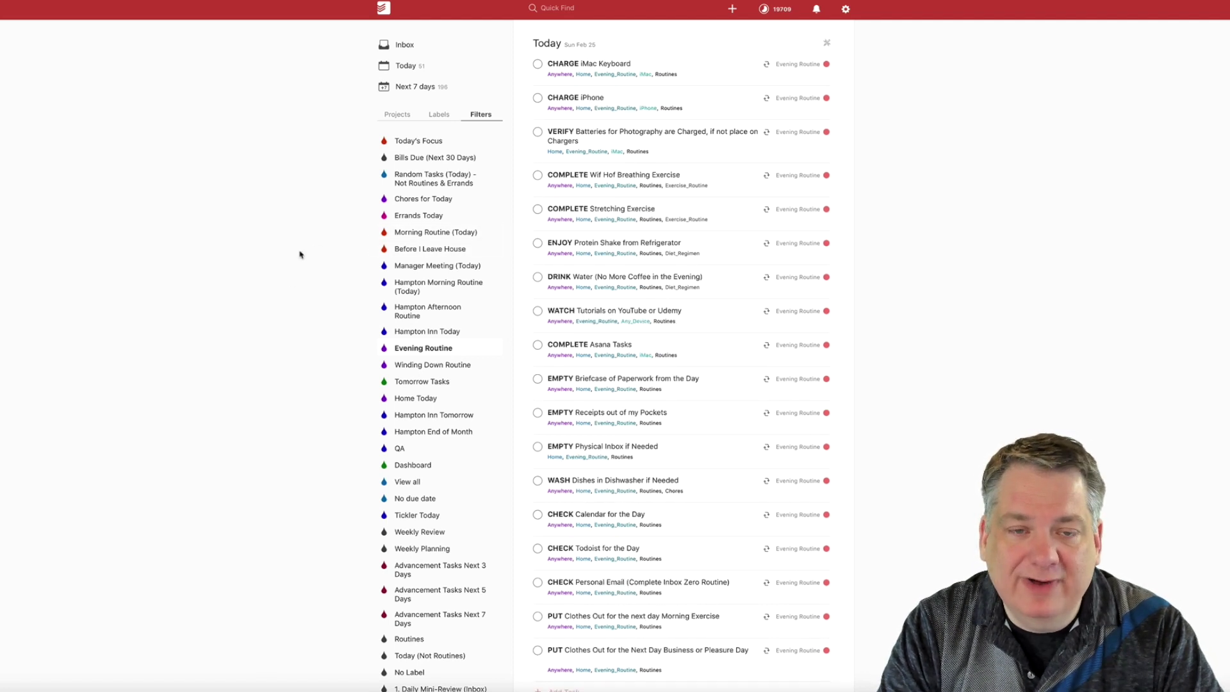
scroll(299, 255, "up", 1)
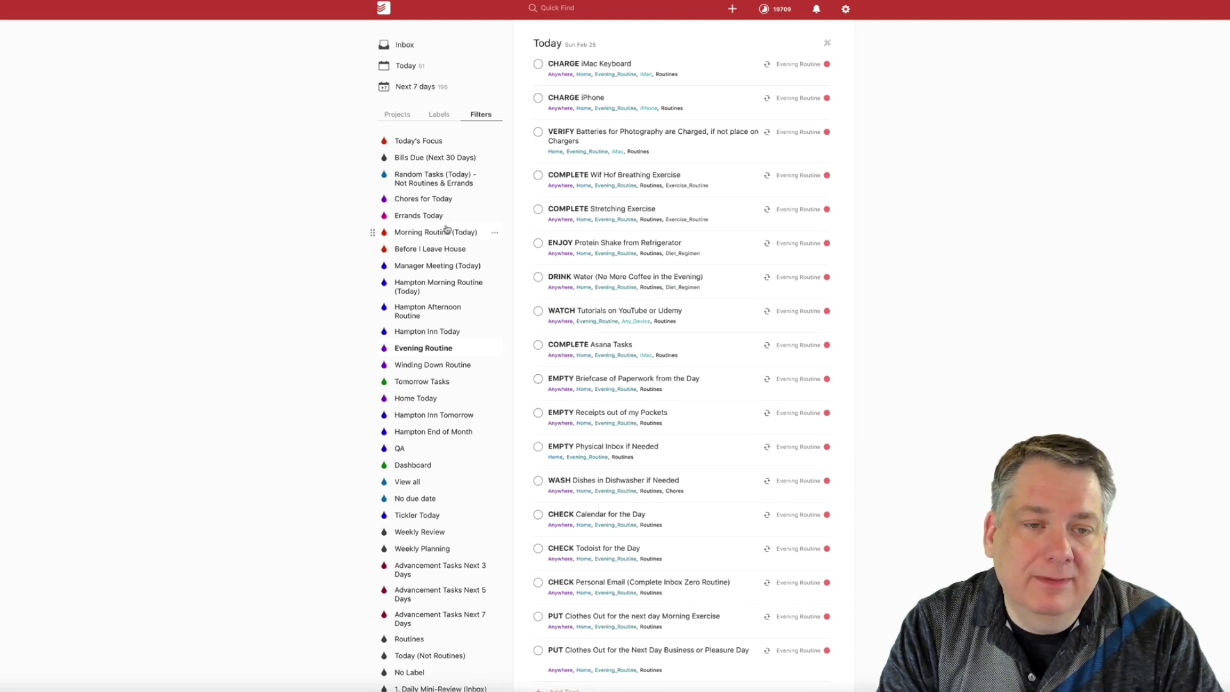
scroll(429, 236, "down", 1)
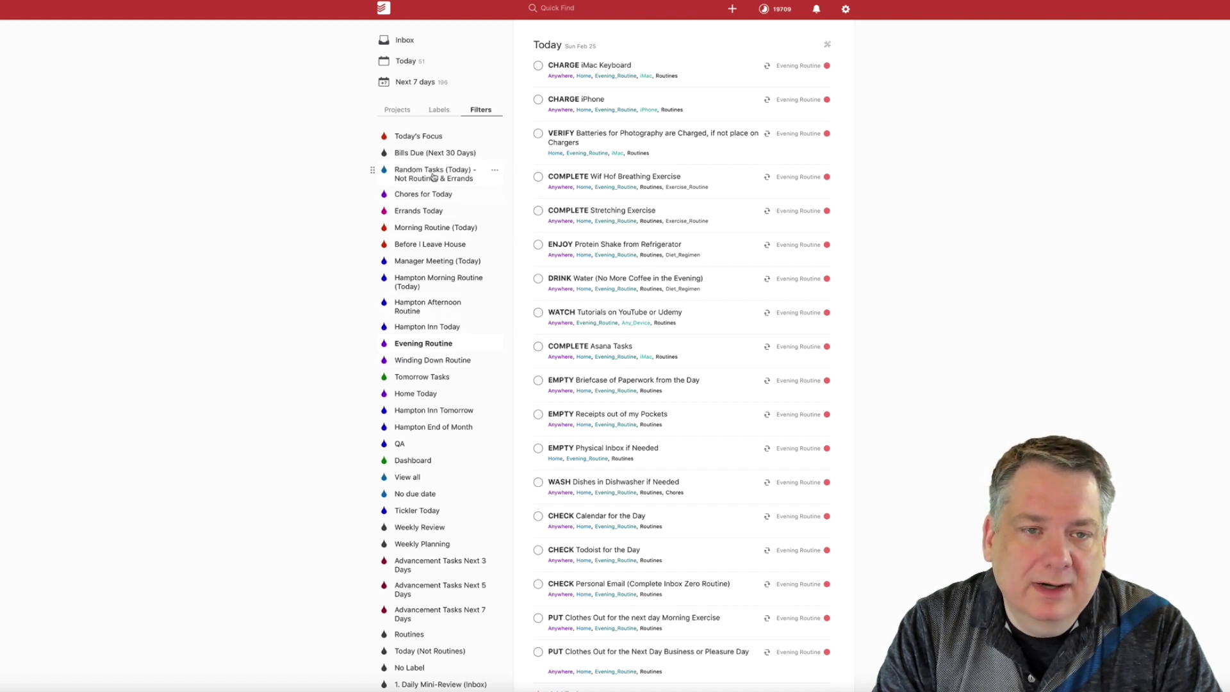
scroll(438, 288, "down", 1)
scroll(449, 359, "up", 1)
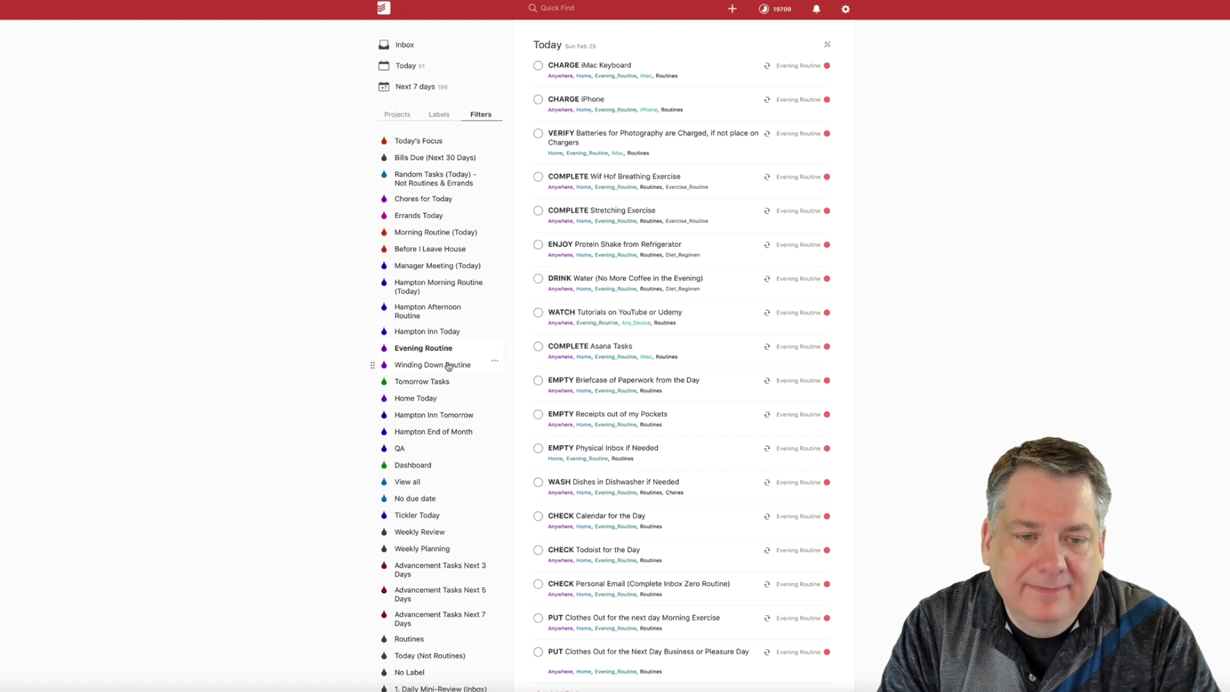
Step: Look over the remaining filters down to the Daily Mini-Review and Minimalism (Today) entries
scroll(425, 396, "down", 3)
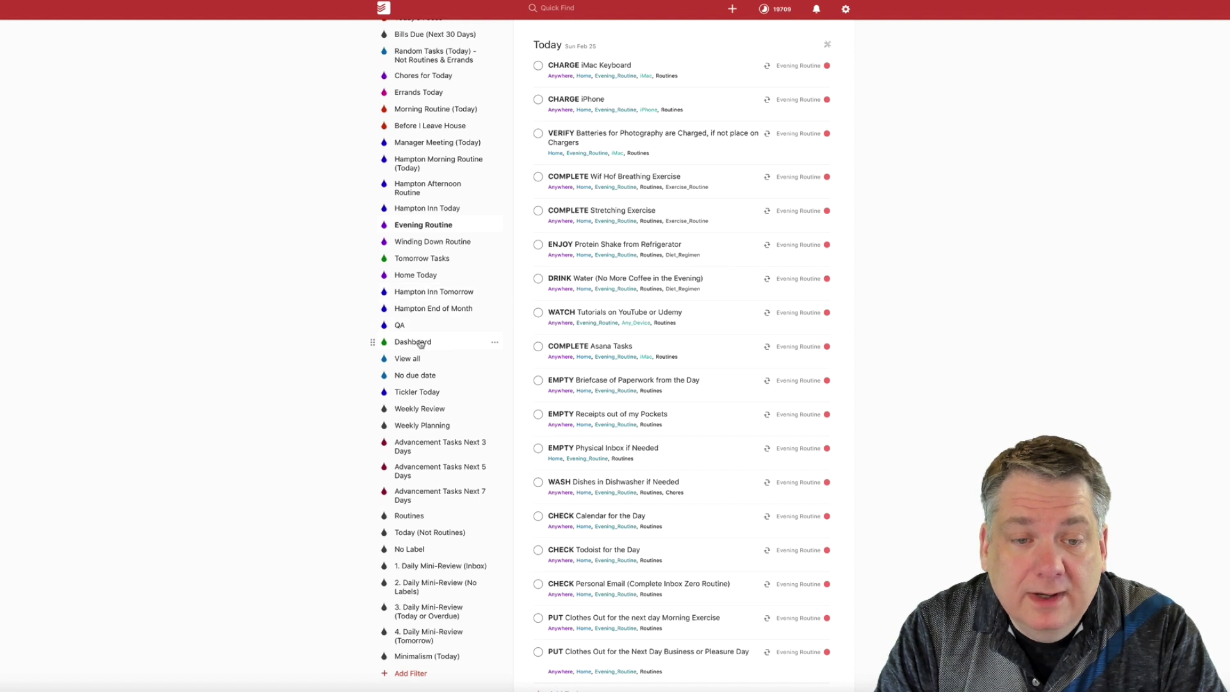
scroll(419, 340, "down", 1)
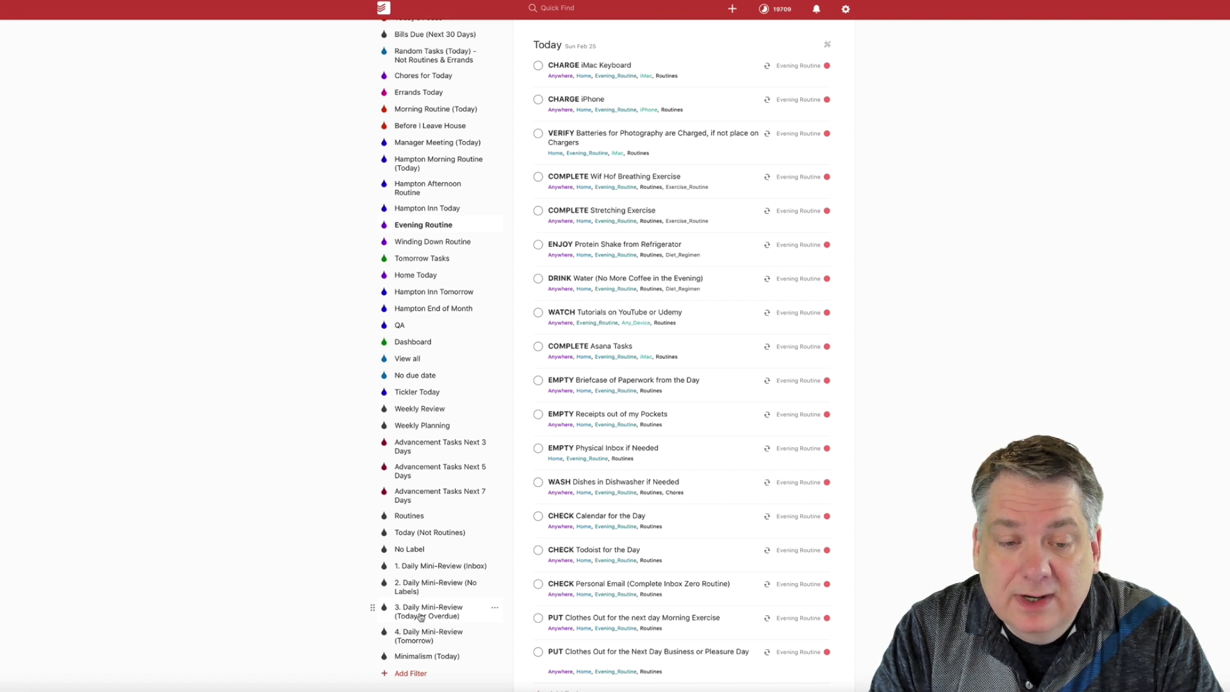
scroll(421, 618, "up", 3)
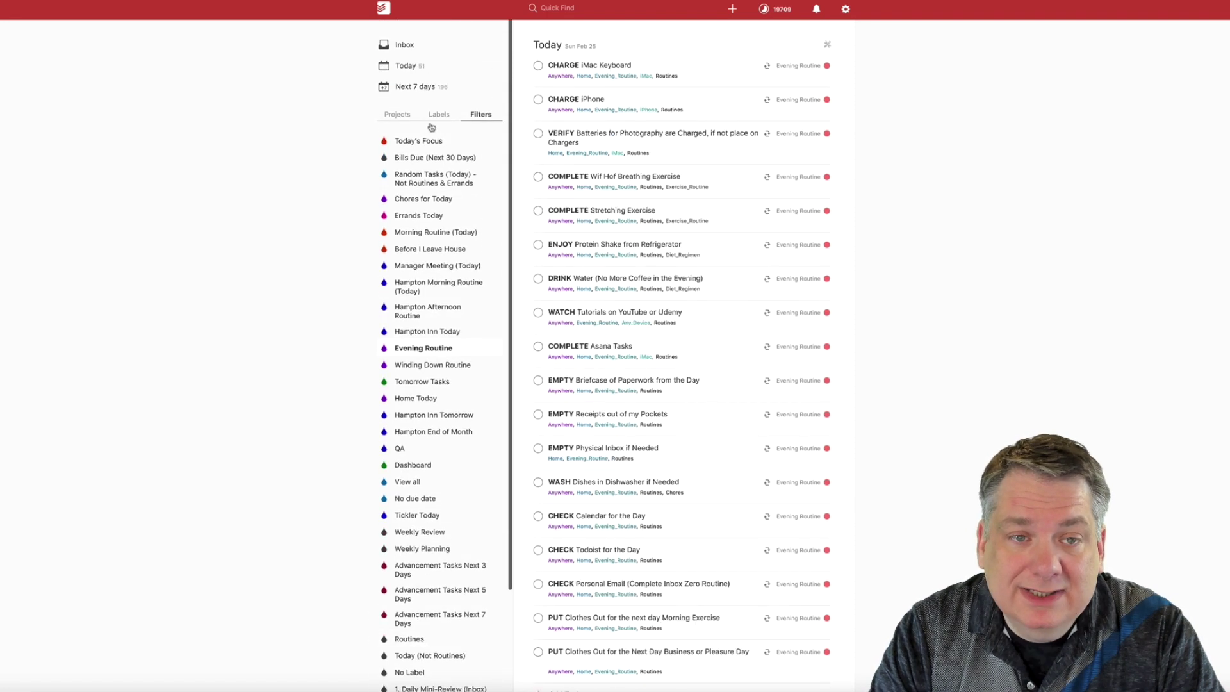